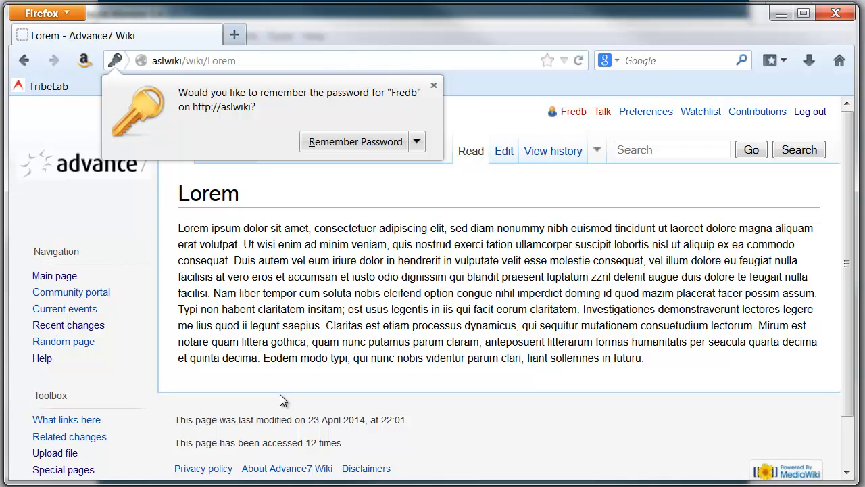
Switch to Microsoft Network Monitor and stop the running capture.
key(alt+Tab)
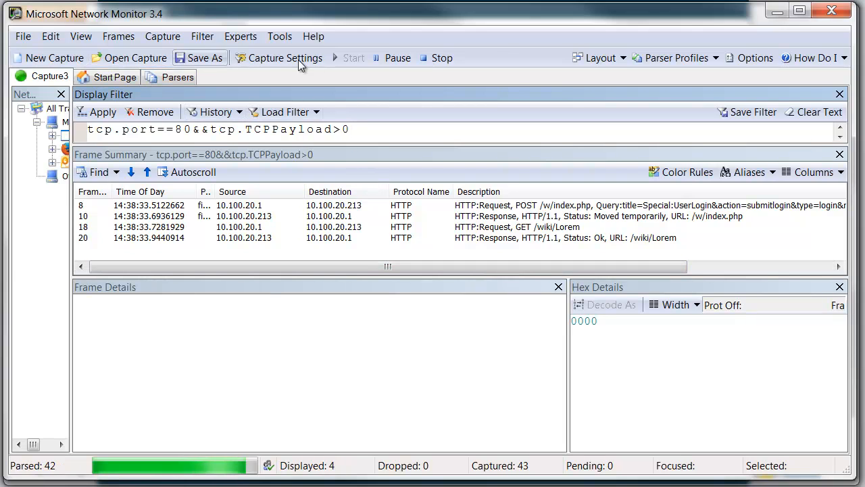
click(439, 58)
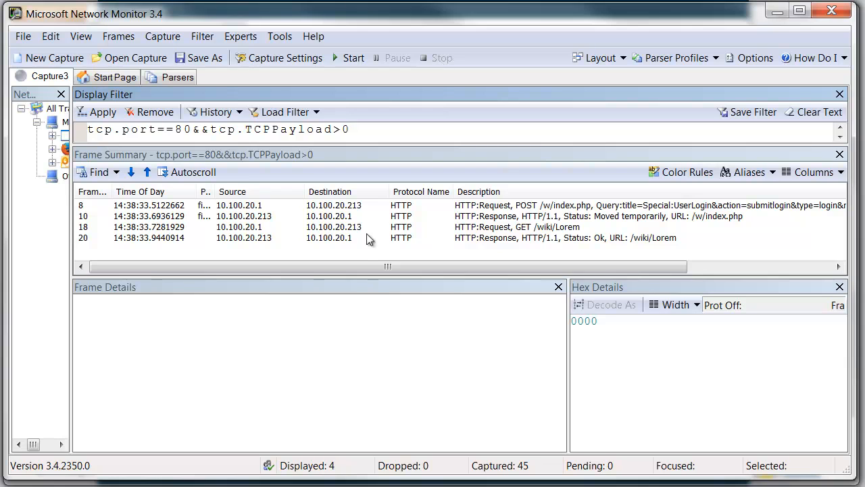
Expand the HTTP layer and form payload of the POST login request in frame 8 and examine the submitted fields.
click(242, 206)
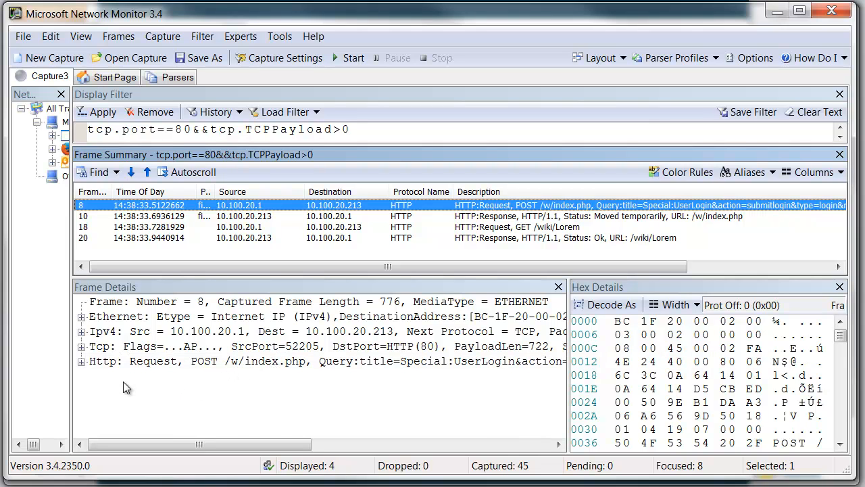
click(81, 362)
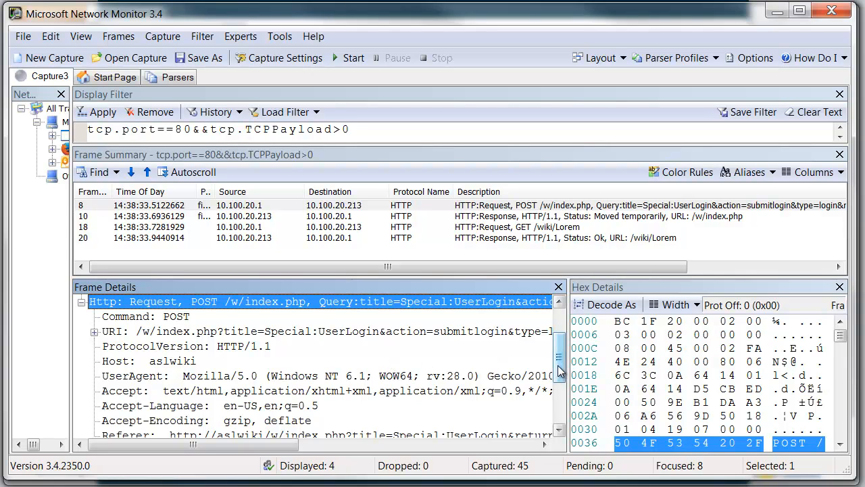
drag(558, 370, 563, 410)
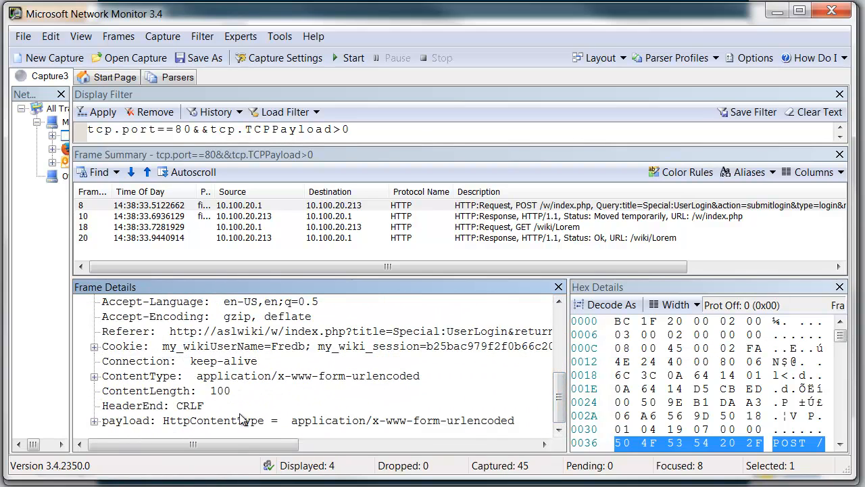
click(94, 422)
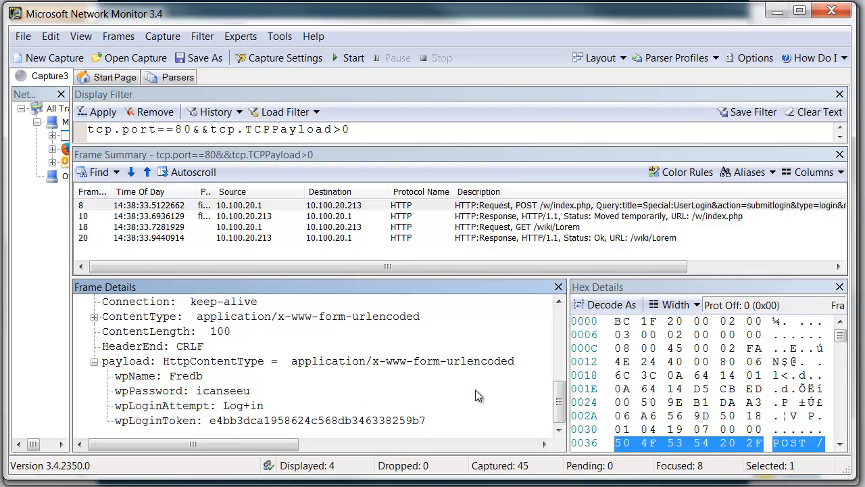
drag(558, 402, 554, 327)
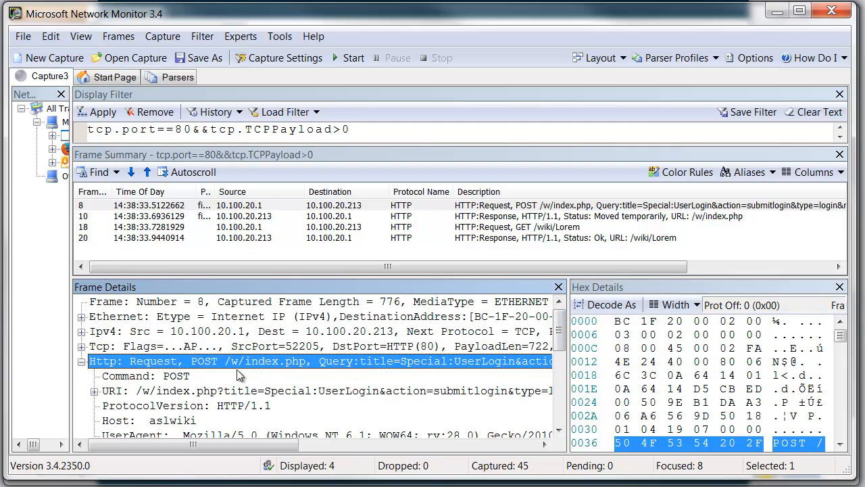
click(560, 431)
scroll(559, 430, down, 5)
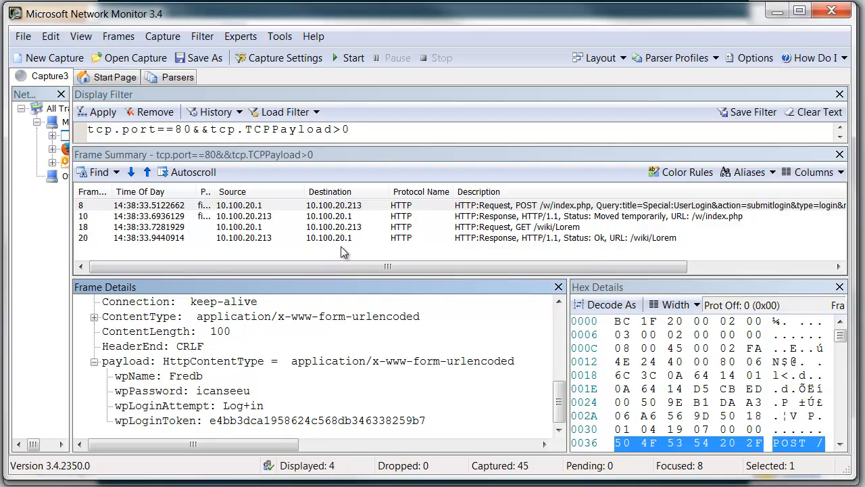
Examine the HTTP headers of the redirect response in frame 10, including its Set-Cookie and Location entries.
click(240, 217)
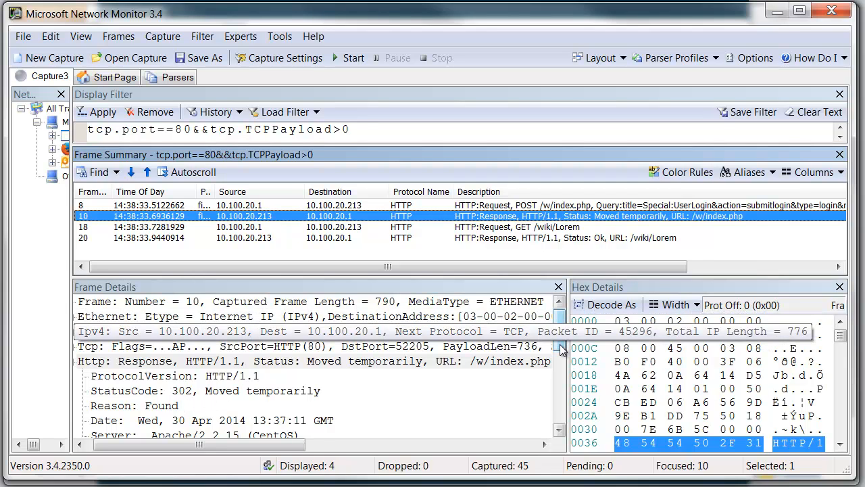
drag(560, 347, 560, 380)
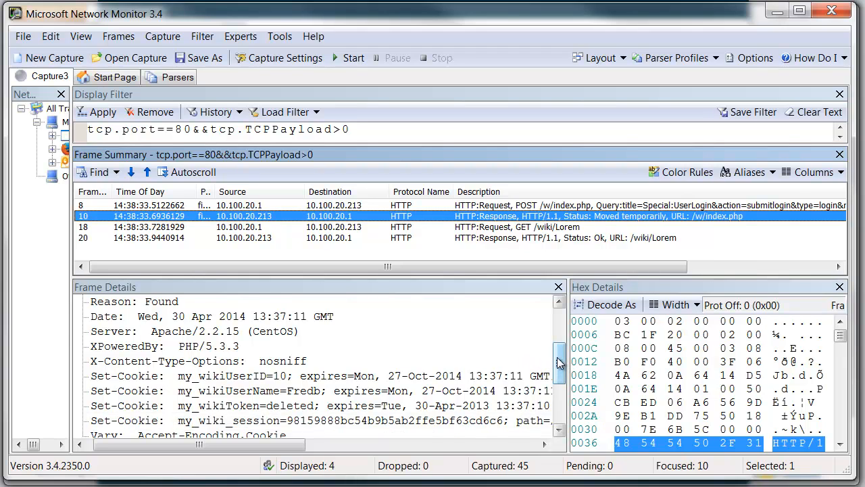
scroll(561, 363, up, 3)
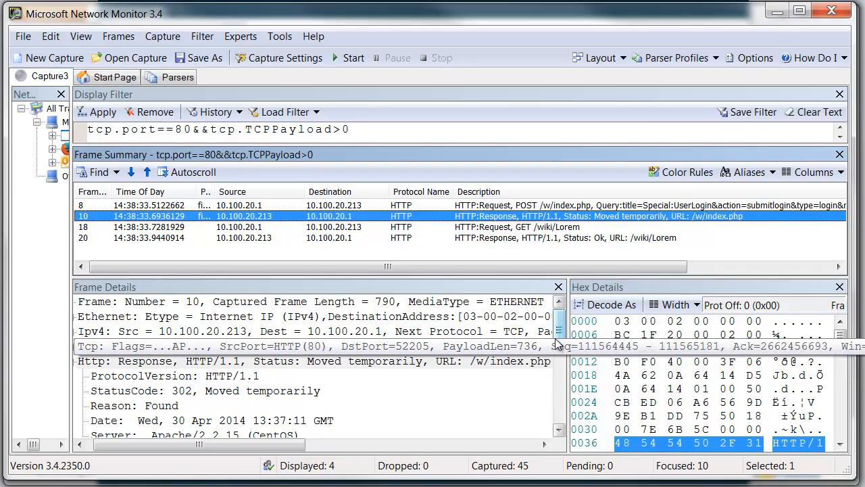
scroll(552, 404, down, 3)
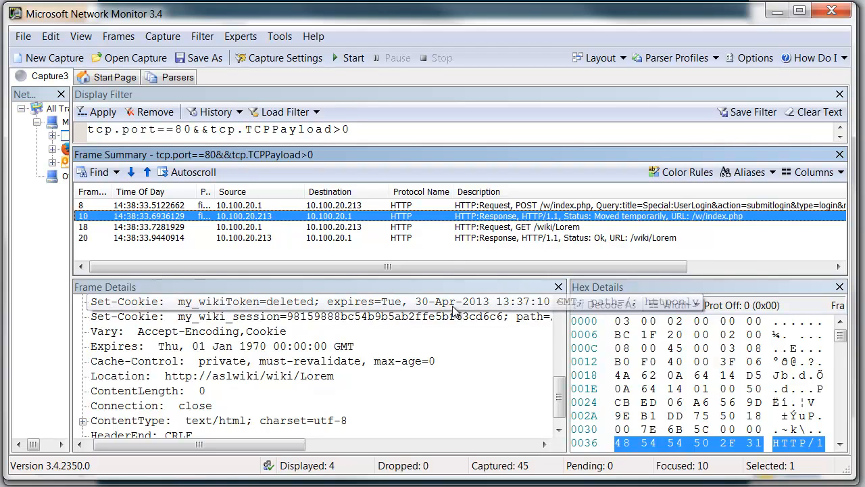
Examine the headers of the GET /wiki/Lorem request in frame 18 and expand its Cookie field.
click(466, 228)
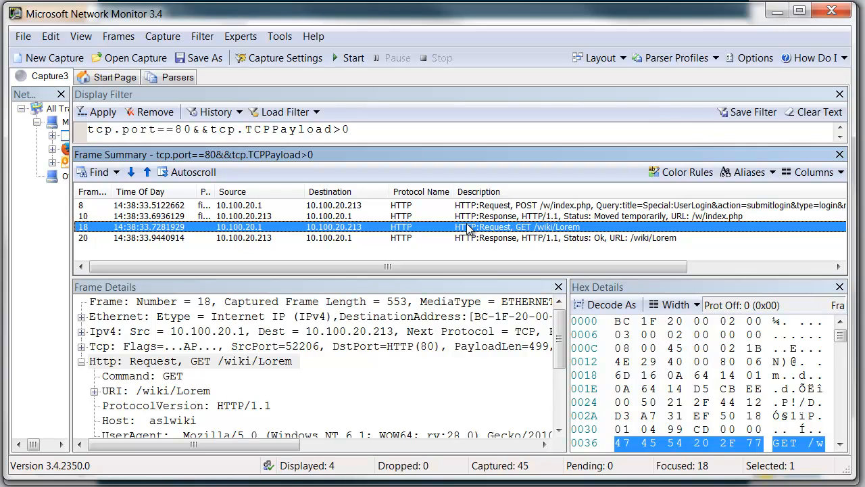
drag(559, 353, 561, 410)
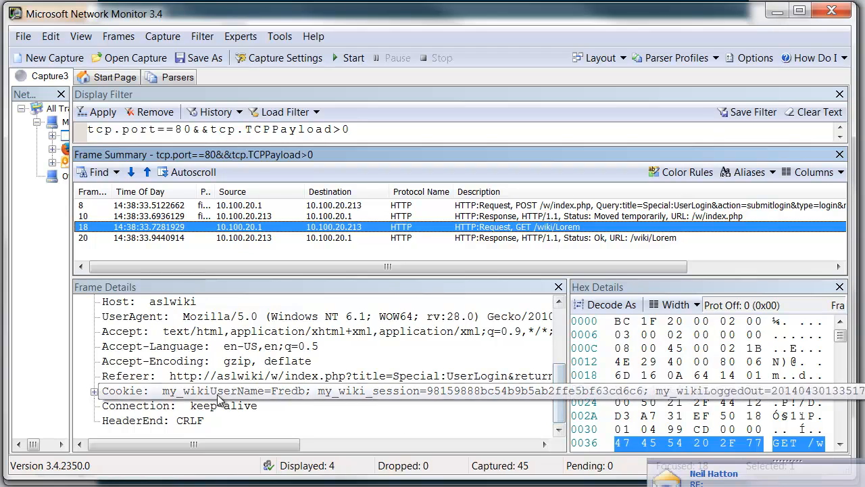
click(95, 391)
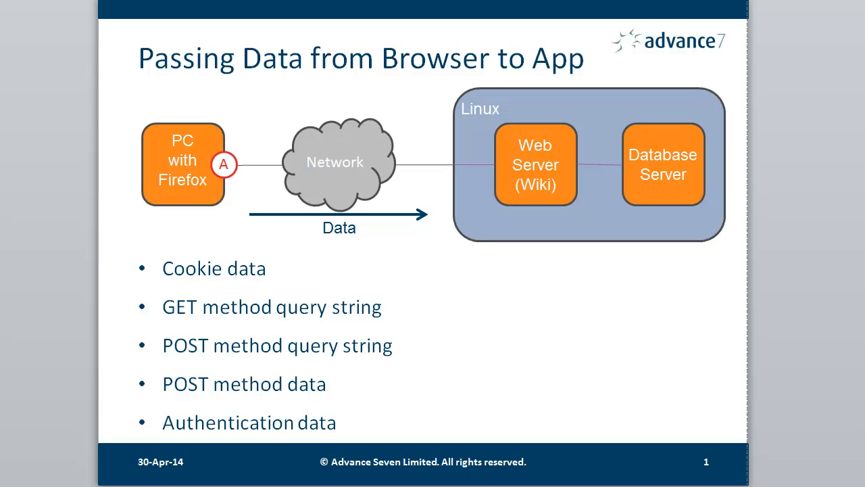
Switch to Wireshark and apply the display filter tcp.port==80&&tcp.len>0.
key(alt+Tab)
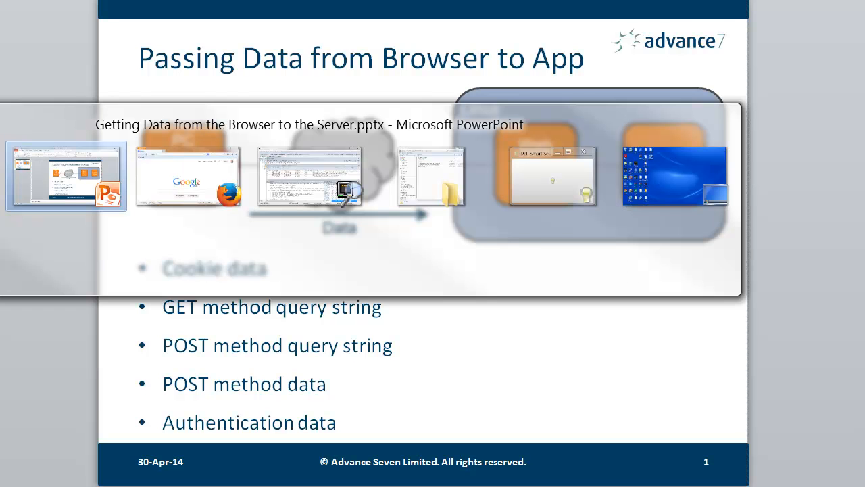
key(alt+Tab)
key(alt+shift+Tab)
key(alt+Tab)
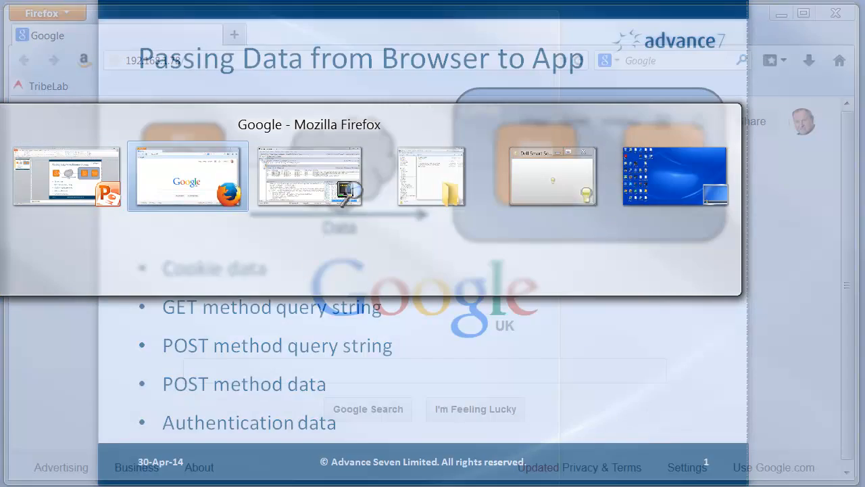
key(alt+Tab)
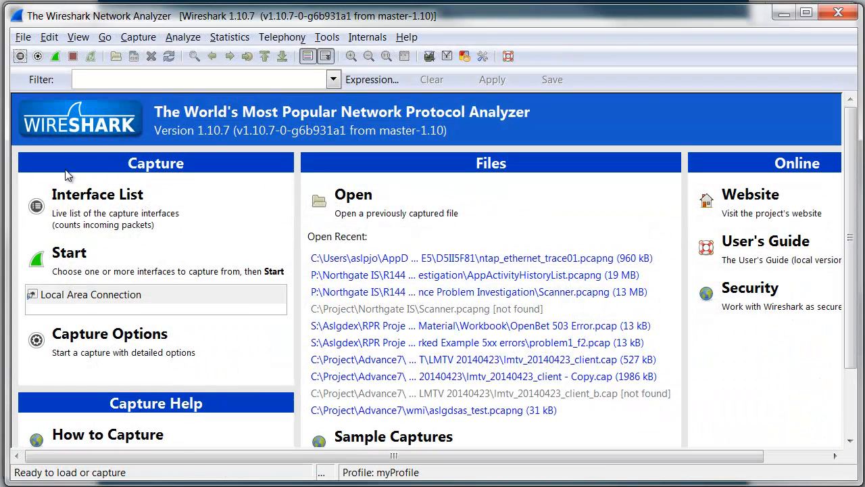
click(142, 84)
text(tcp.port==80&&)
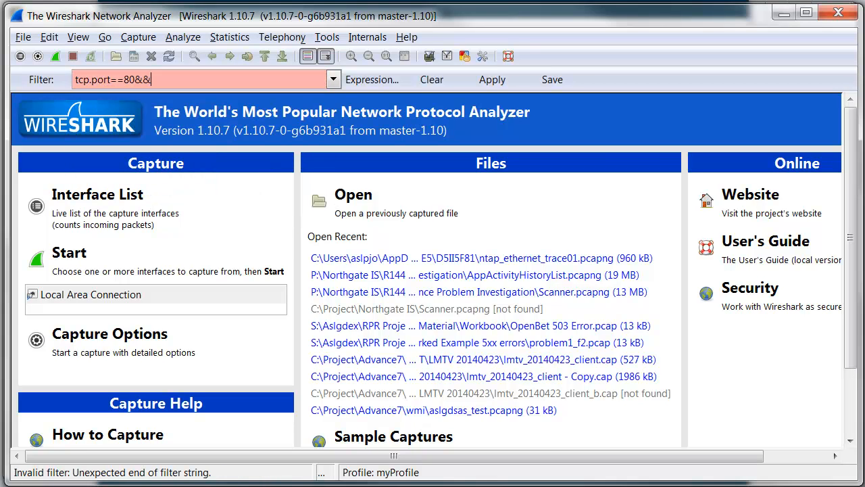
text(tcp.len>0)
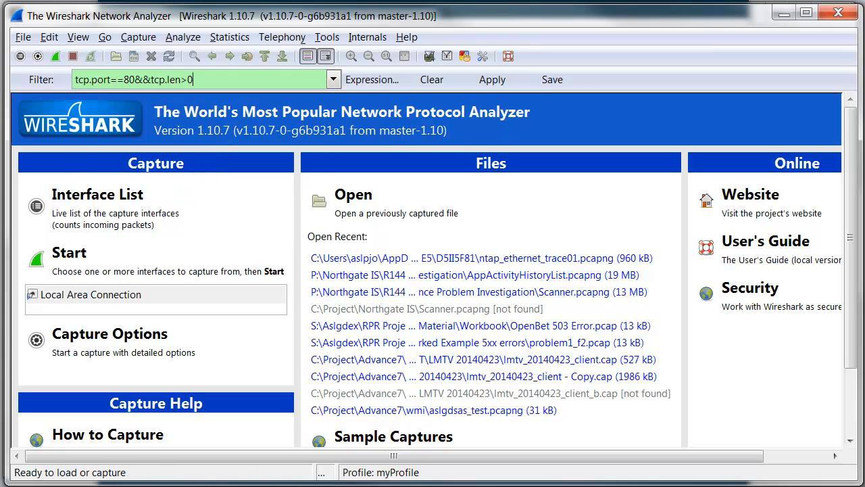
click(497, 82)
Start a live capture on the Local Area Connection and load 192.168.1.78/ in Firefox.
click(56, 57)
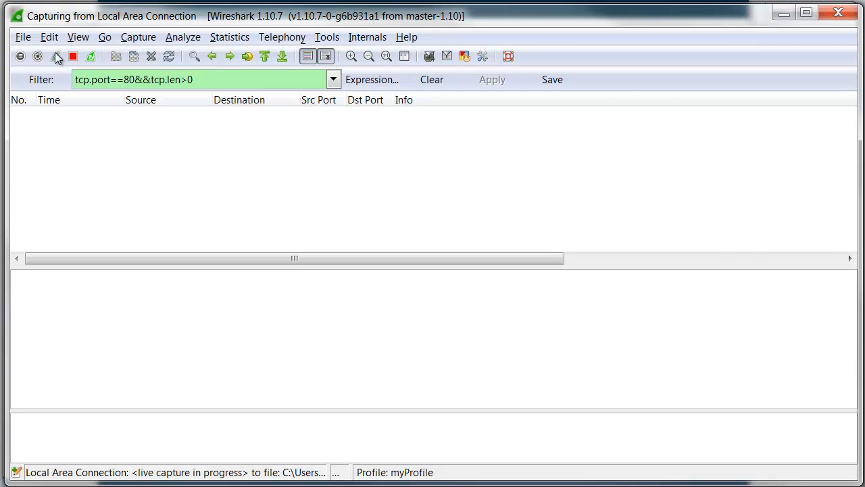
key(alt+Tab)
key(alt+Tab)
key(alt+Tab)
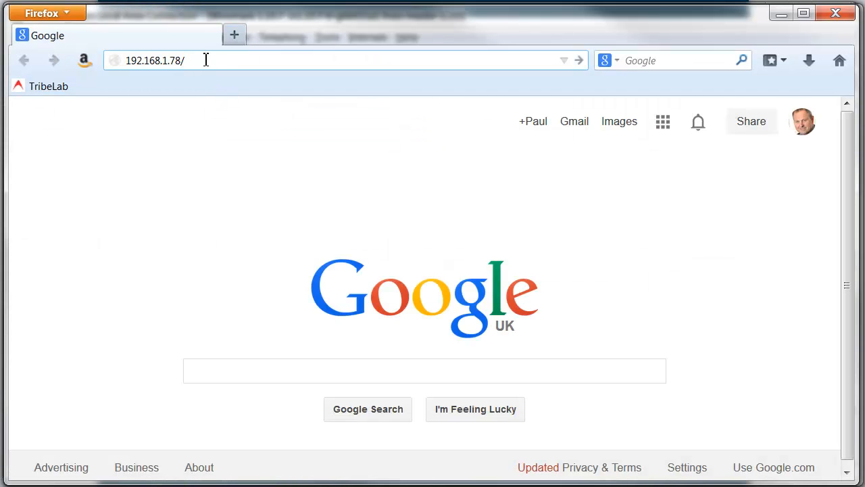
key(Return)
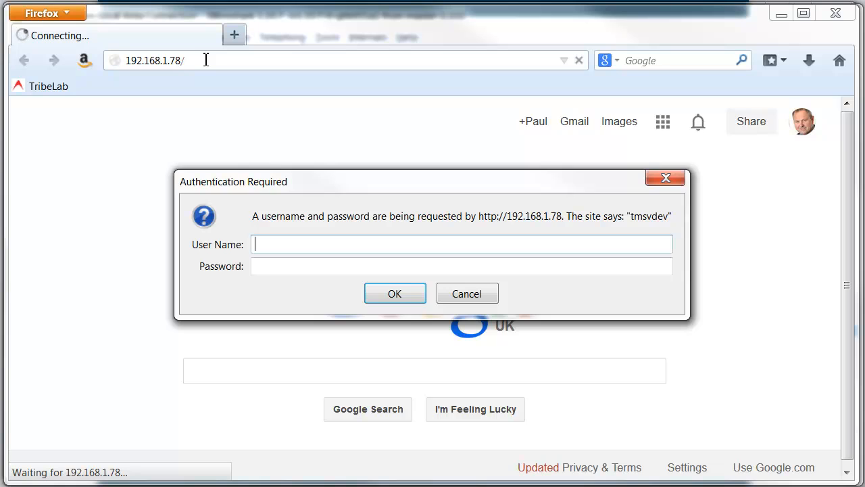
Enter the user name and account password in the authentication prompt and submit the login.
text(paulo)
key(Tab)
text(••••••••)
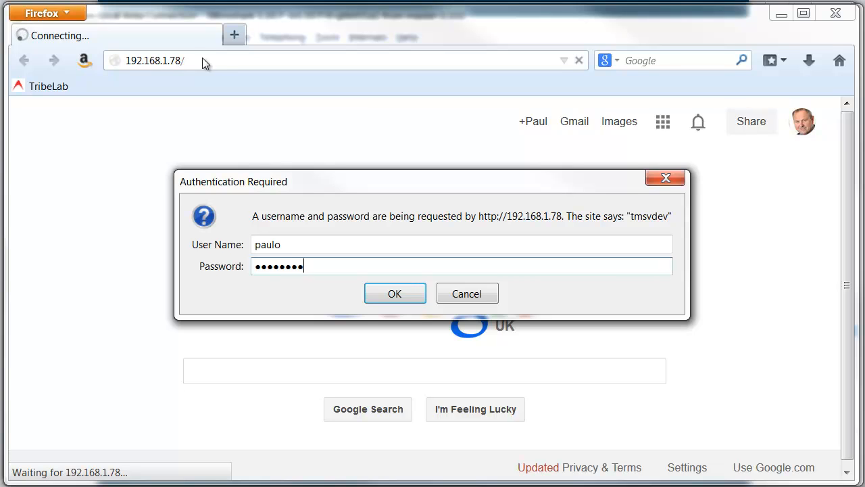
click(388, 293)
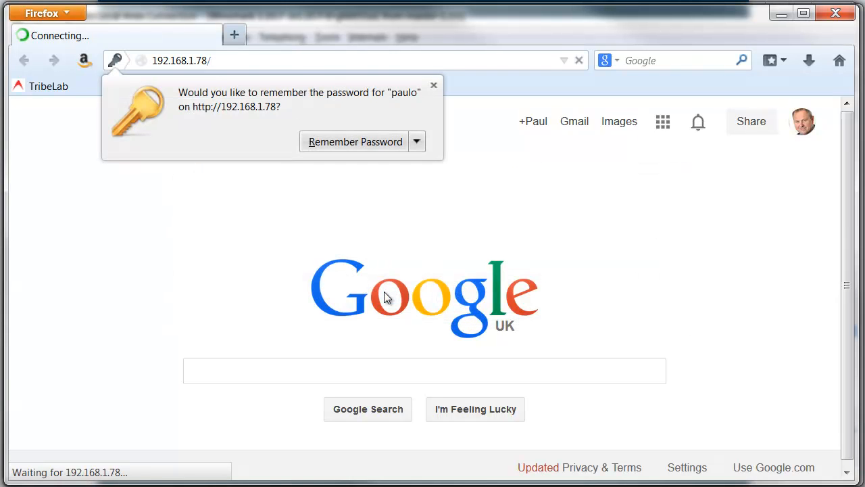
Dismiss the offer to remember the password and open the My Q queue summary page.
click(433, 86)
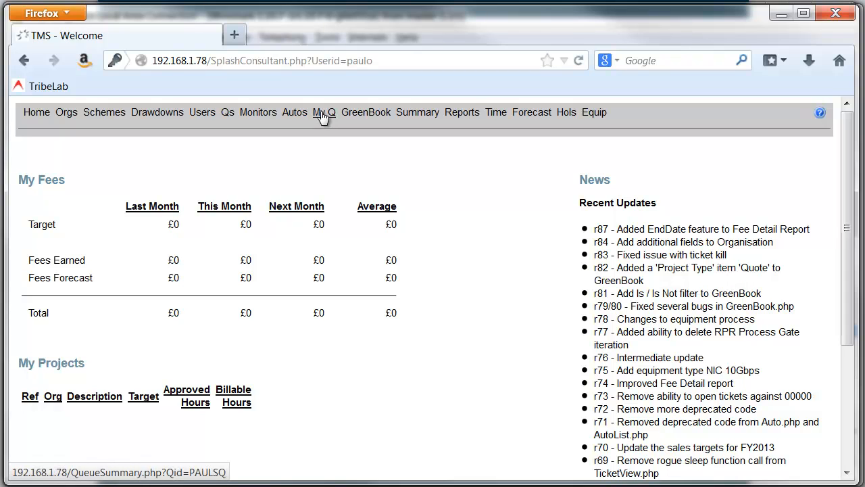
mouse_move(322, 117)
mouse_down()
mouse_move(187, 478)
mouse_move(359, 110)
mouse_move(326, 118)
mouse_up()
click(325, 117)
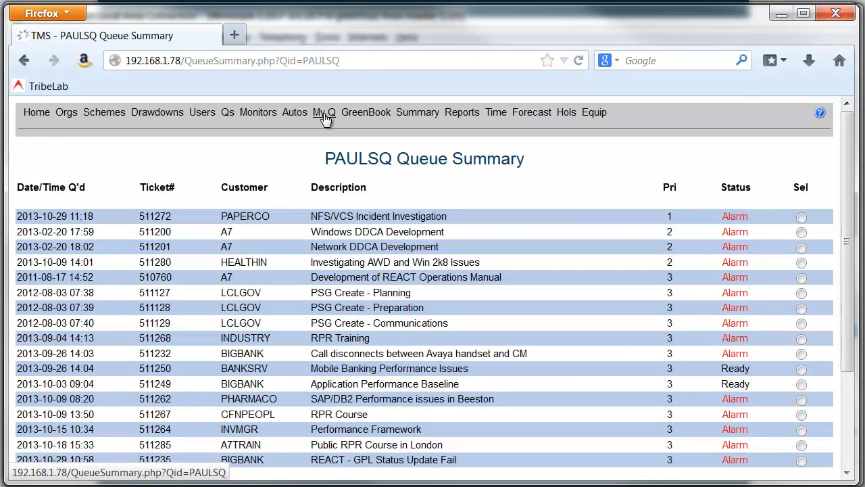
Return to Wireshark and stop the live capture.
key(alt+Tab)
key(alt+Tab)
key(alt+shift+Tab)
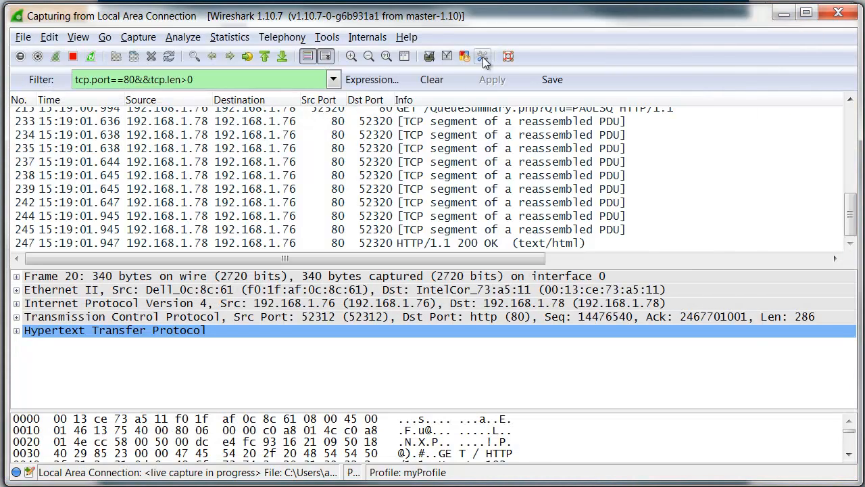
click(73, 56)
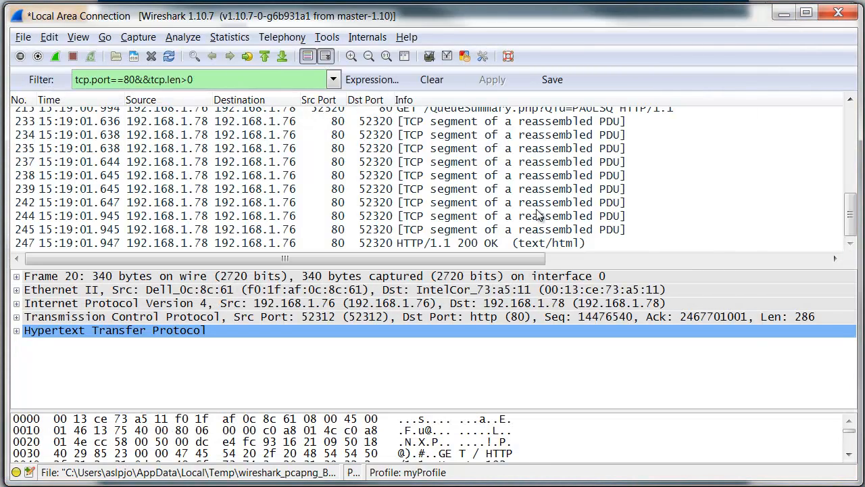
Go back to the start of the packet list and examine the initial GET / request and its 401 response.
click(522, 192)
key(Up)
key(Page_Up)
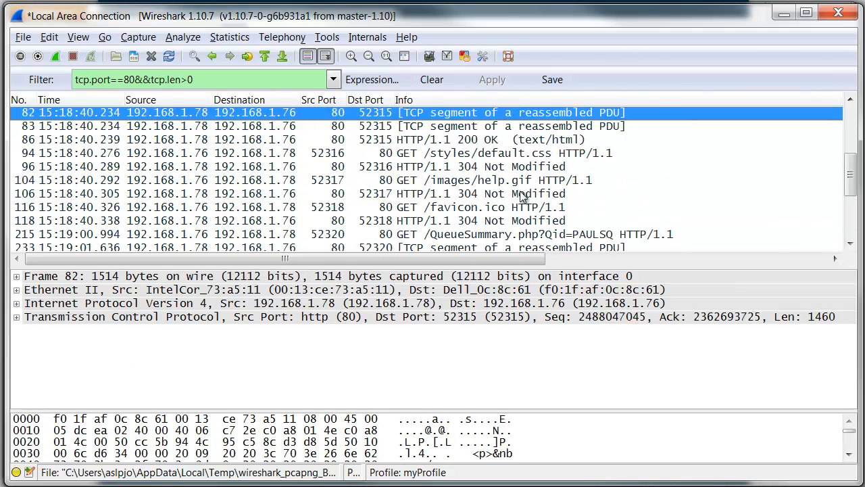
key(Page_Up)
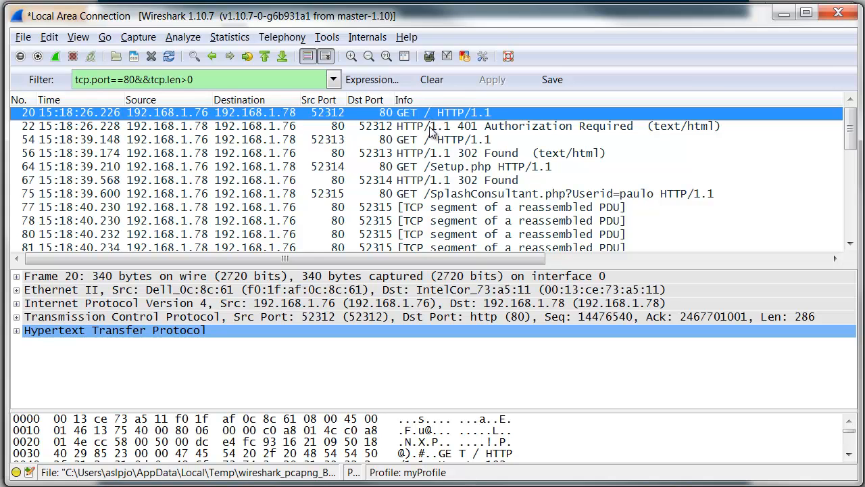
click(430, 129)
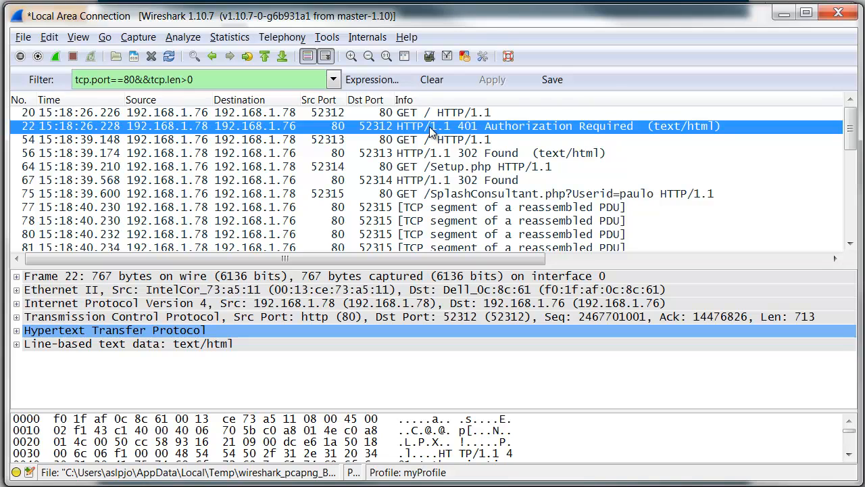
key(Up)
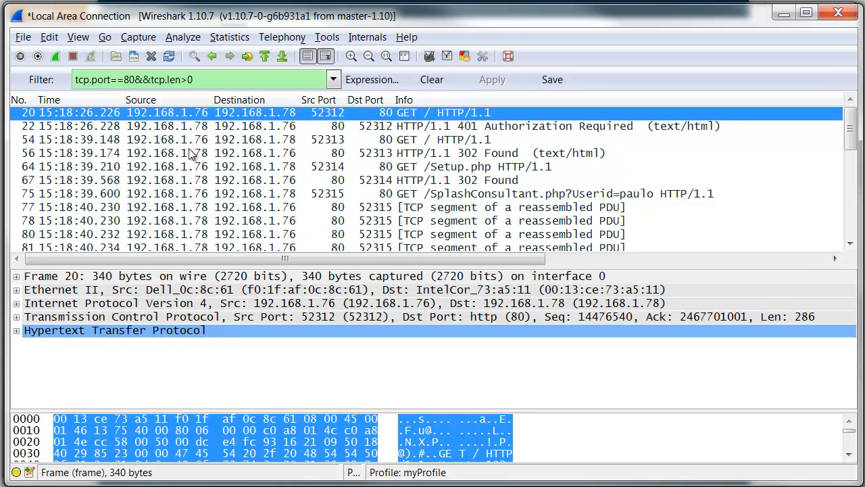
Expand the Hypertext Transfer Protocol details of the second GET / request, packet 54, and examine its Authorization header and credentials.
click(145, 142)
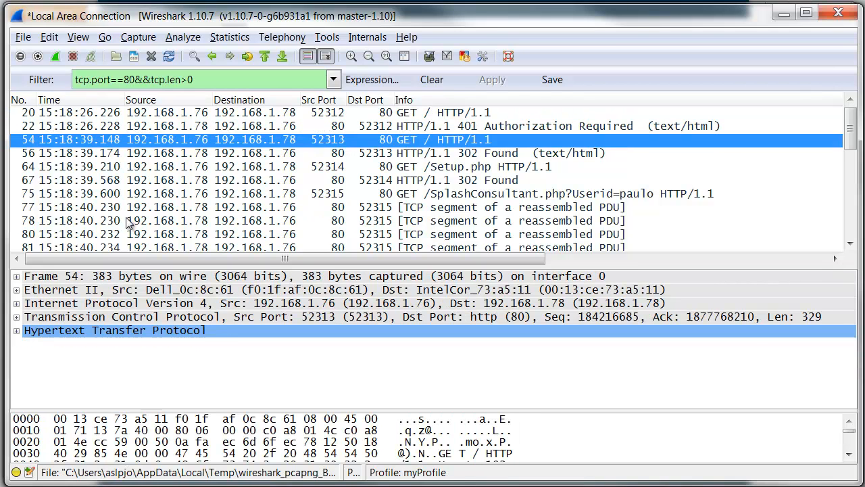
click(17, 331)
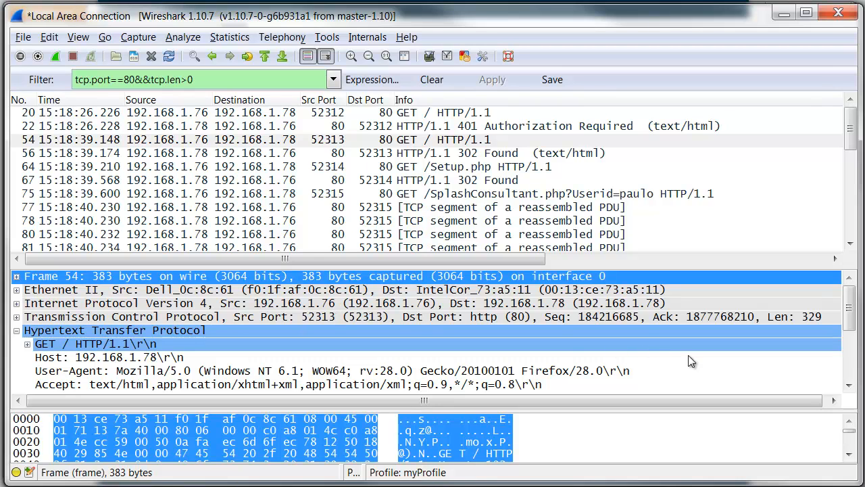
click(849, 386)
scroll(849, 386, down, 7)
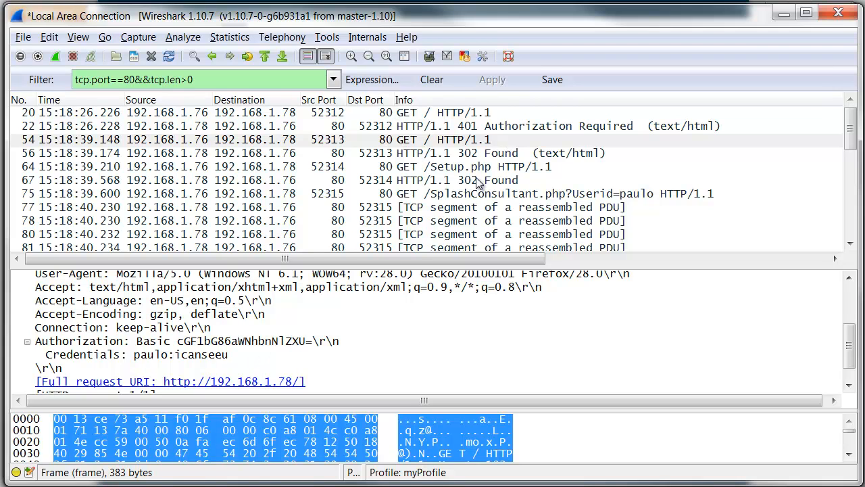
Inspect the HTTP headers of the SplashConsultant.php request, packet 75, and select the Credentials line under its Authorization header.
click(401, 196)
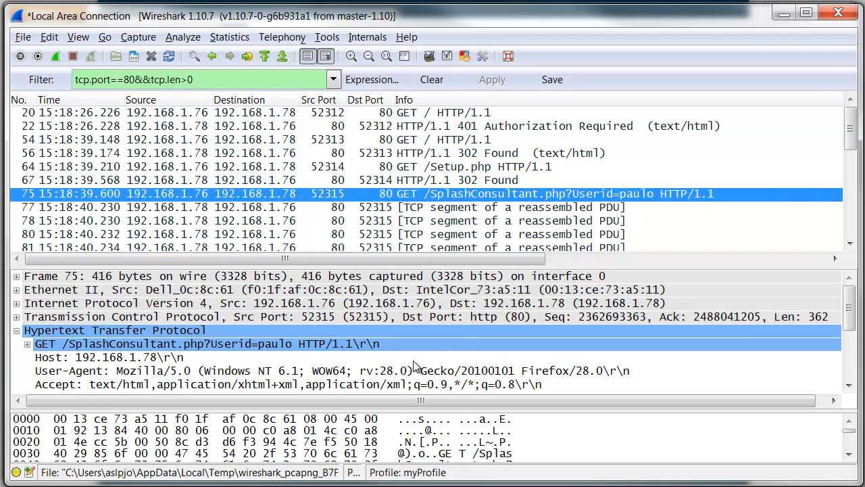
click(849, 385)
click(850, 386)
click(850, 385)
click(849, 386)
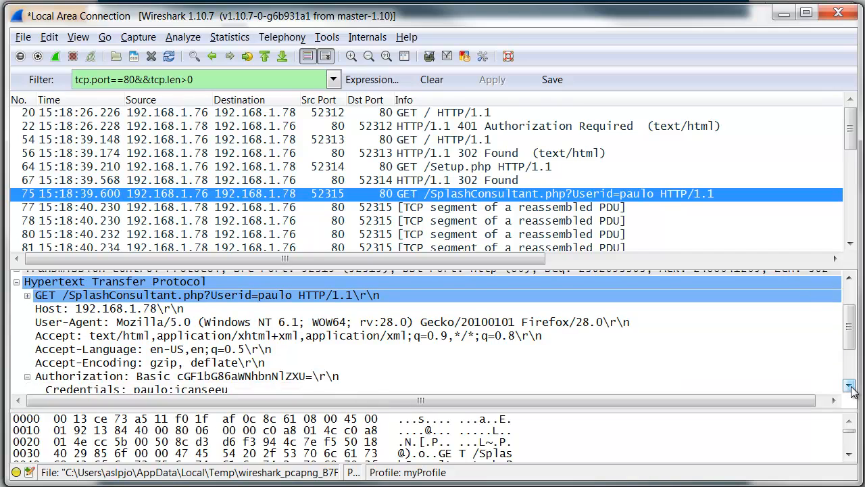
click(850, 385)
click(850, 385)
click(849, 386)
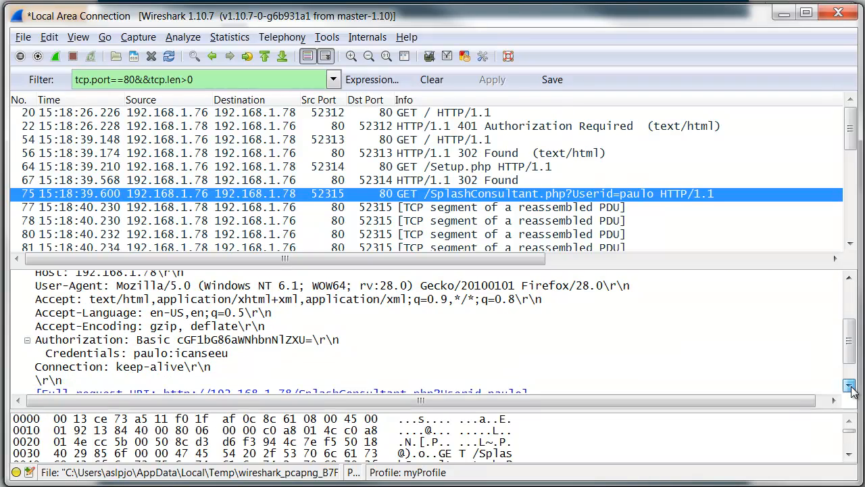
click(137, 356)
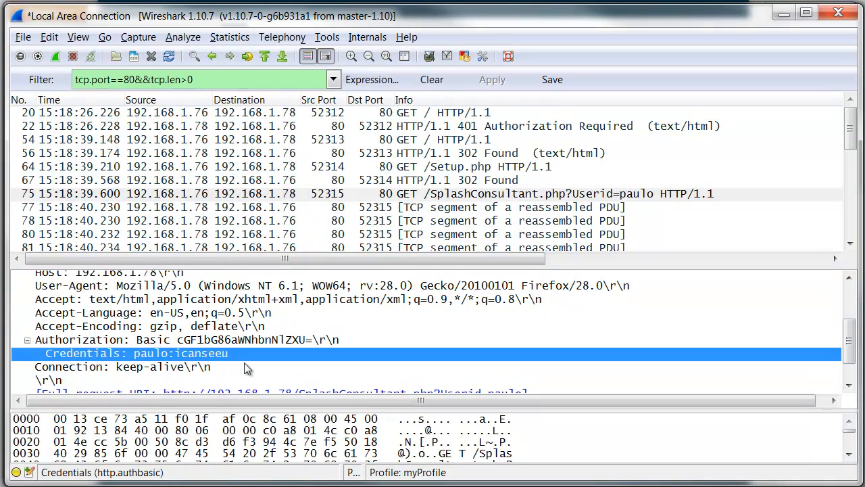
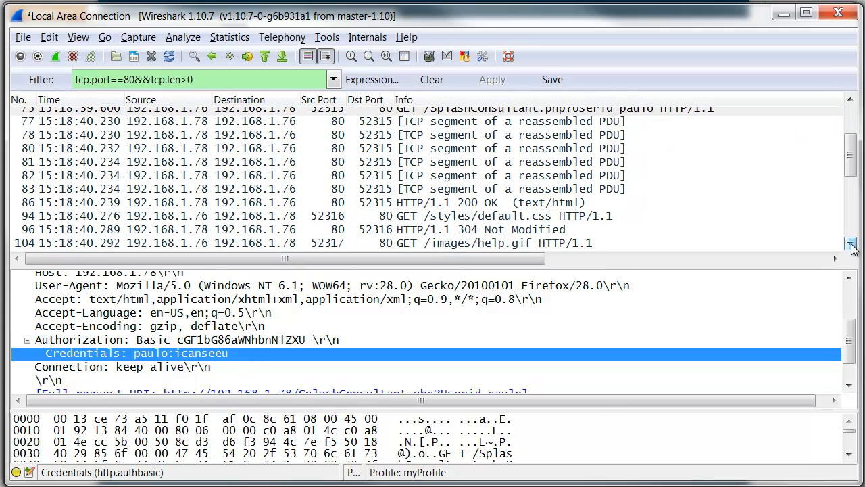
Select the QueueSummary.php request, packet 215, and examine the Authorization header and credentials in its HTTP details.
click(851, 245)
click(851, 245)
click(851, 246)
click(851, 245)
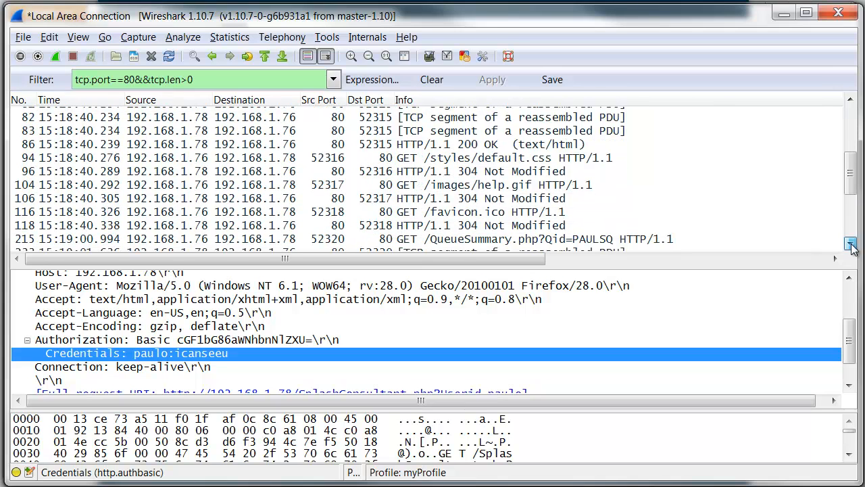
click(851, 245)
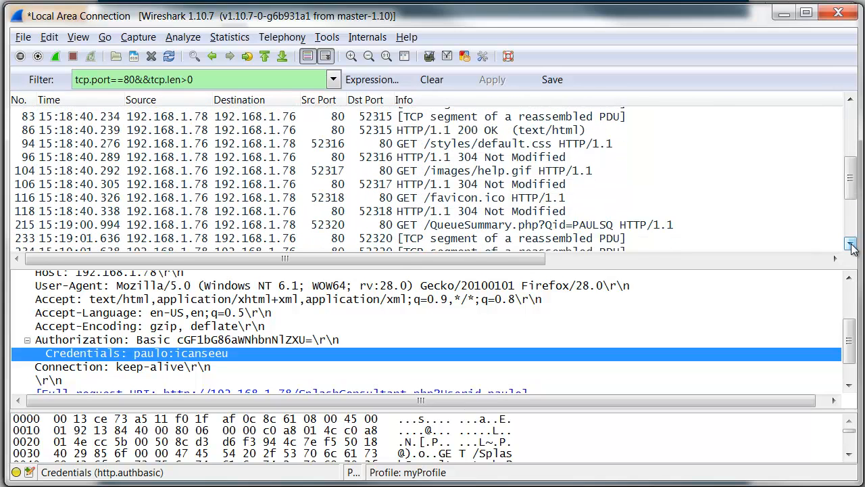
click(495, 228)
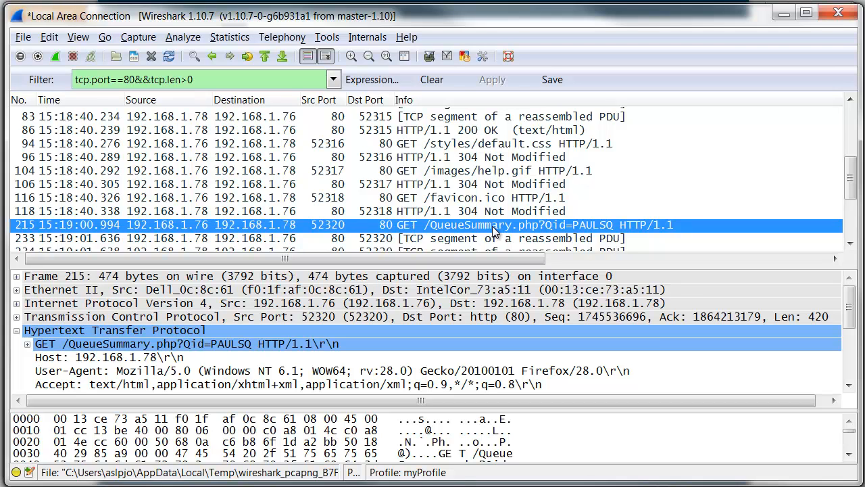
drag(852, 319, 853, 369)
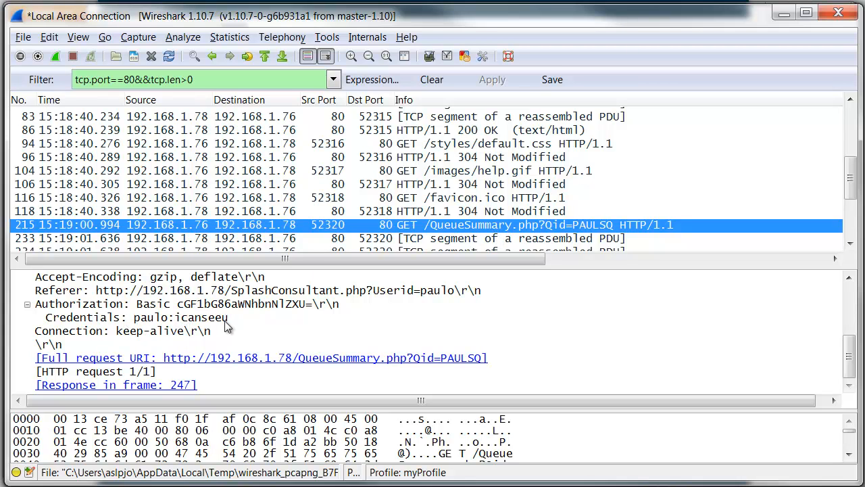
Switch from Wireshark to the presentation slide titled "Passing Data from Browser to App" to review the data-passing methods.
key(alt+Tab)
key(alt+Tab)
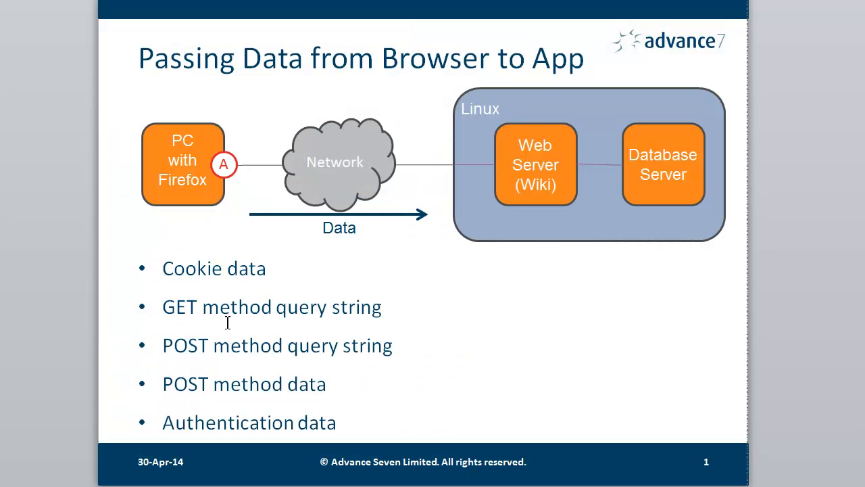